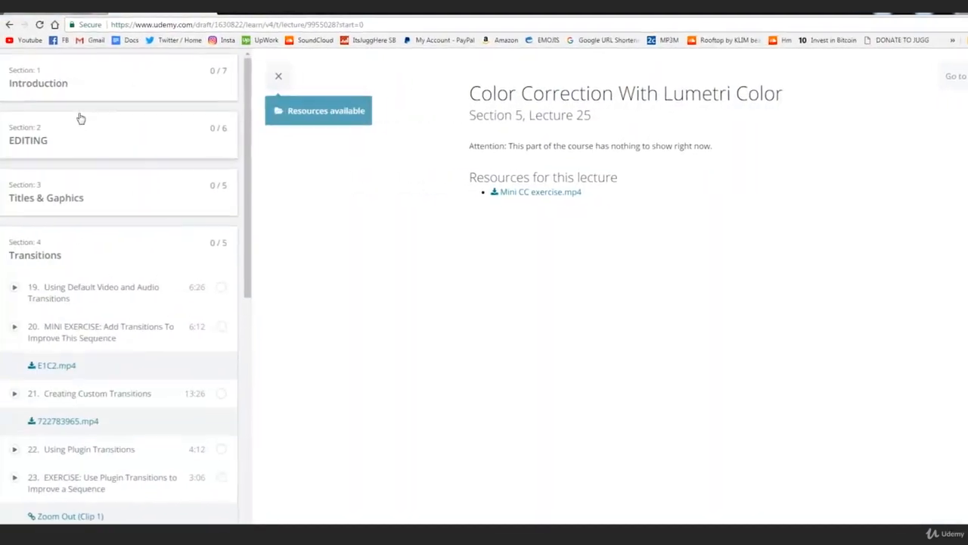
{"action": "scroll", "coordinate": [80, 121], "scroll_direction": "down", "scroll_amount": 5}
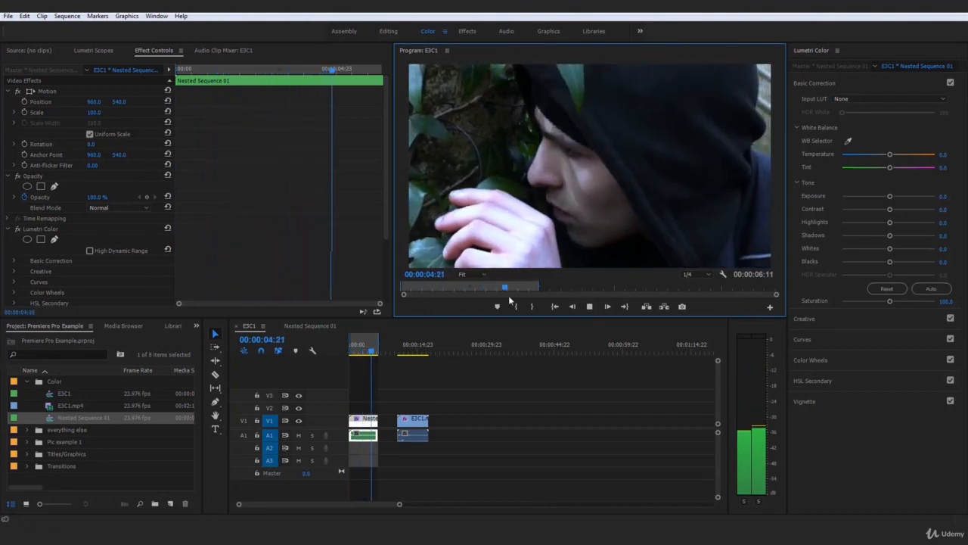
Step: Close the gap by moving the E3C1.mp4 clip against the nested sequence, and extend the marked range to the clip's end
{"action": "left_click_drag", "start_coordinate": [415, 428], "coordinate": [394, 428]}
{"action": "mouse_move", "coordinate": [370, 347]}
{"action": "left_mouse_down"}
{"action": "mouse_move", "coordinate": [353, 350]}
{"action": "mouse_move", "coordinate": [410, 349]}
{"action": "left_mouse_up"}
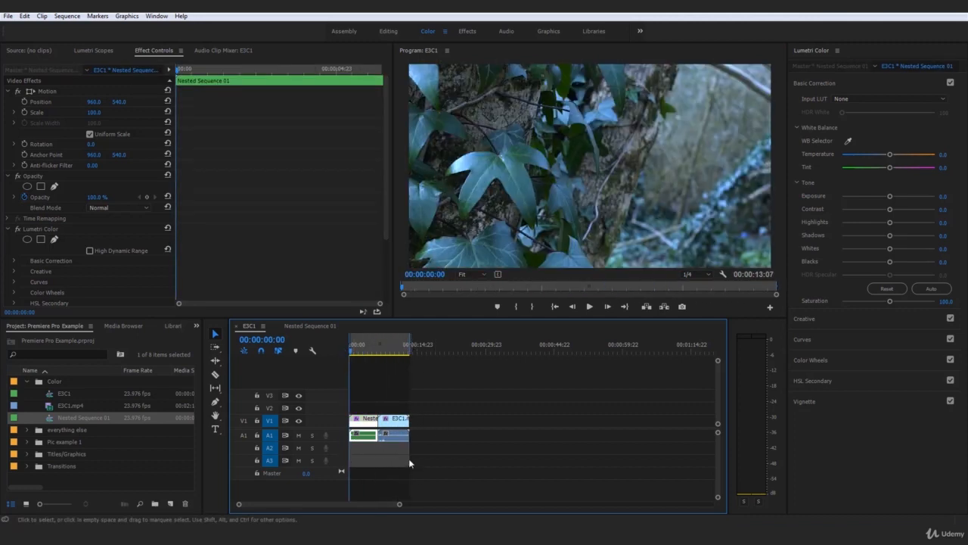
Step: Play through both clips of the E3C1 sequence, and replay the second clip from its start to examine its colors
{"action": "left_click", "coordinate": [410, 461]}
{"action": "key", "text": "space"}
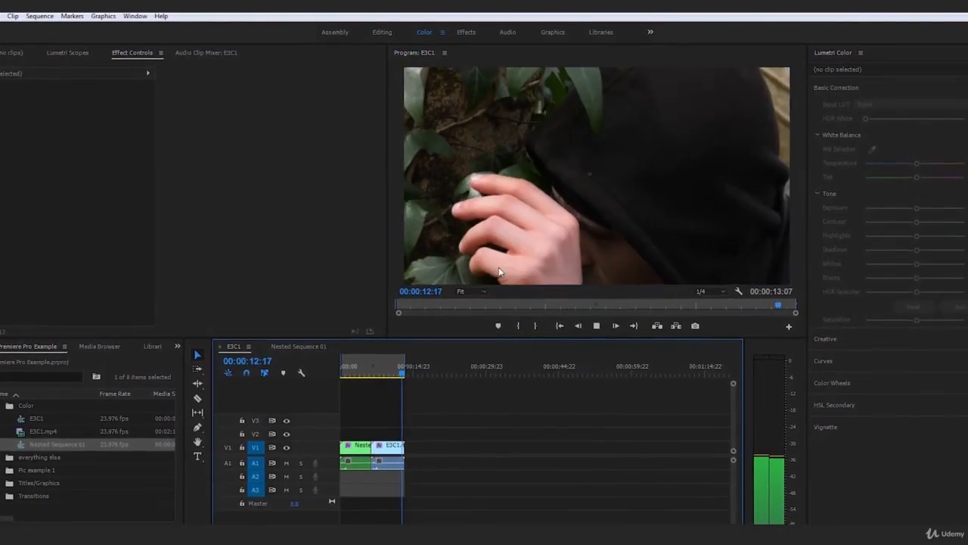
{"action": "left_click", "coordinate": [387, 461]}
{"action": "left_click", "coordinate": [376, 374]}
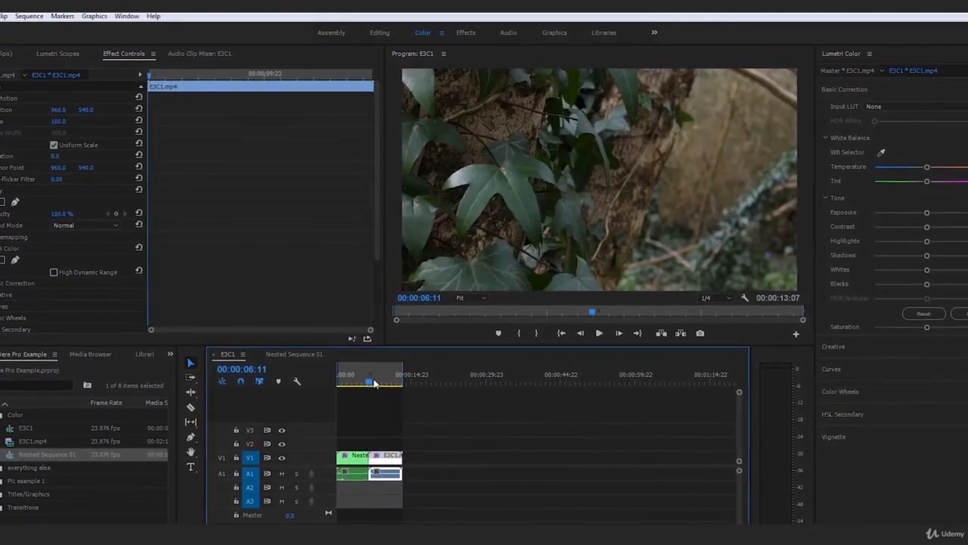
{"action": "left_click", "coordinate": [484, 414]}
{"action": "key", "text": "space"}
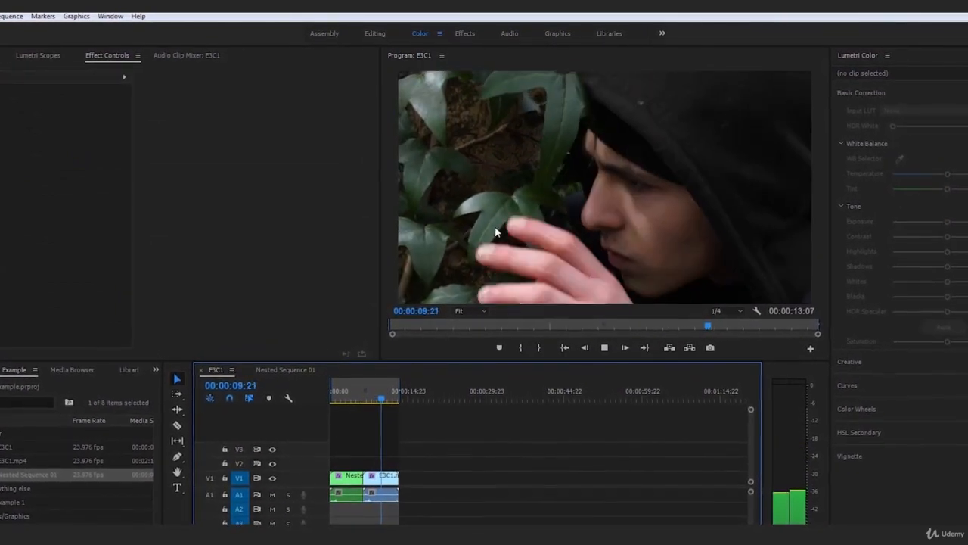
{"action": "key", "text": "space"}
Step: Play the first clip from the start of the sequence and pause on the face to examine its color cast
{"action": "left_click", "coordinate": [330, 398]}
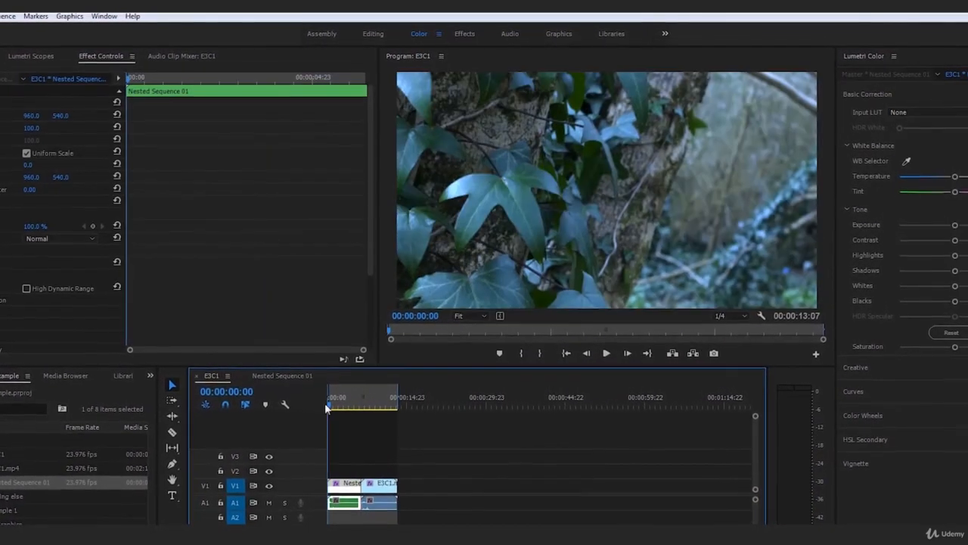
{"action": "left_click", "coordinate": [491, 453]}
{"action": "key", "text": "space"}
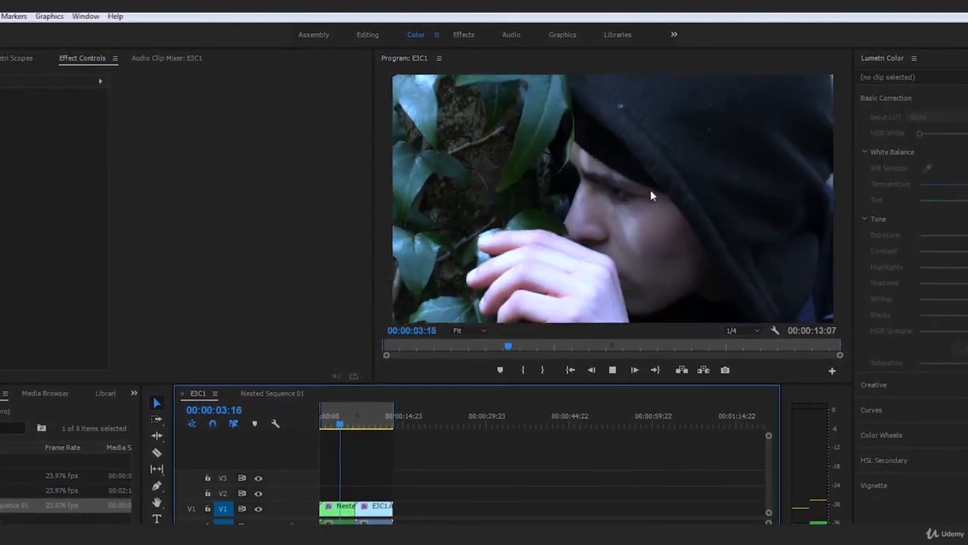
{"action": "key", "text": "space"}
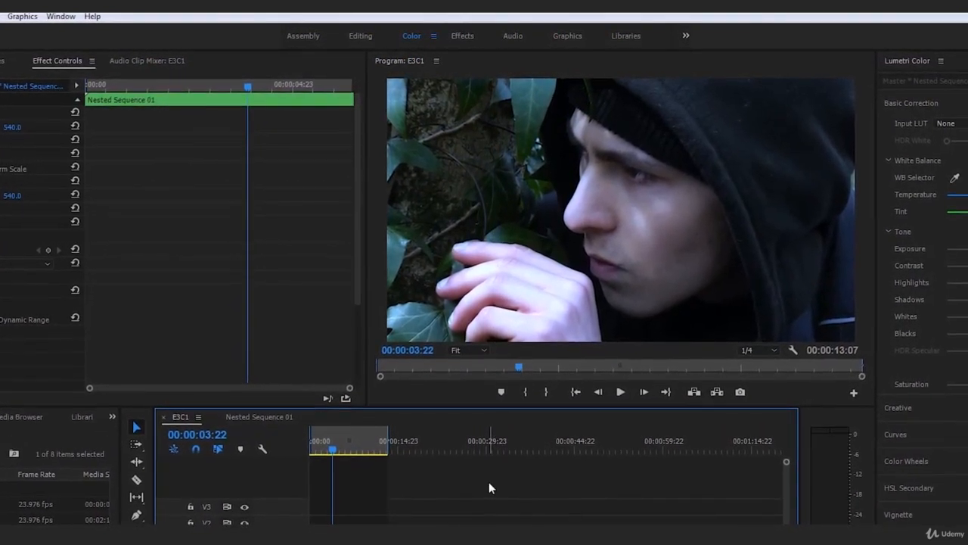
Step: Replay the sequence from the beginning and compare the skin and leaf tones of the two clips
{"action": "left_click", "coordinate": [523, 451]}
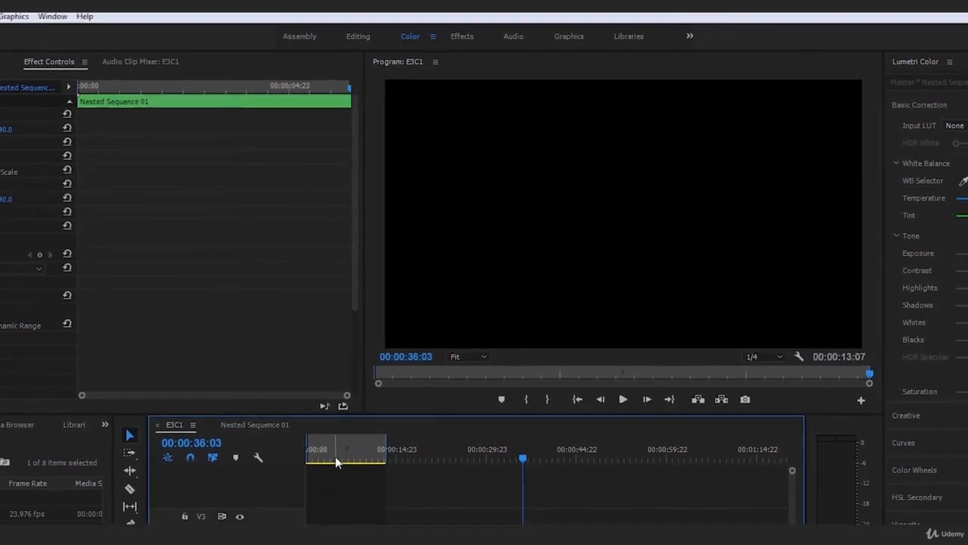
{"action": "key", "text": "Home"}
{"action": "key", "text": "space"}
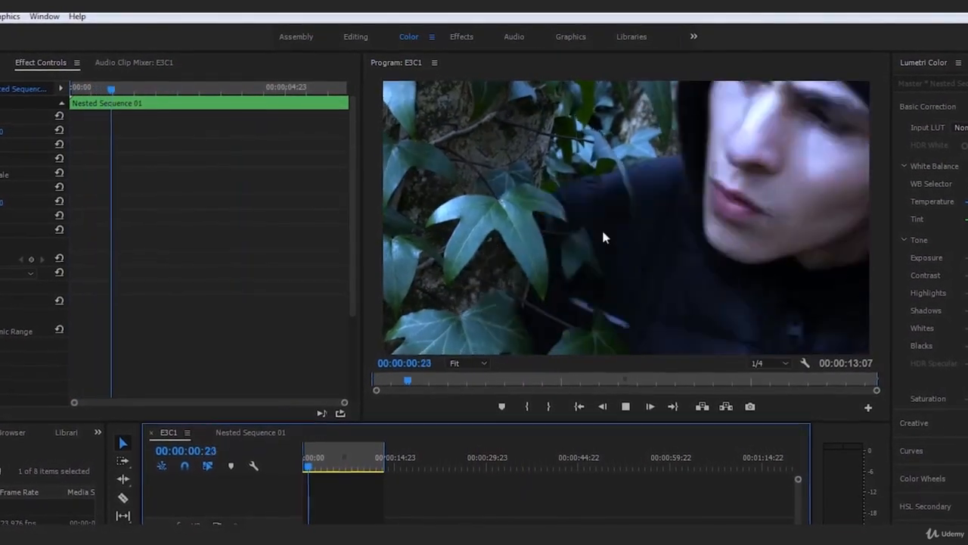
{"action": "left_click", "coordinate": [590, 522]}
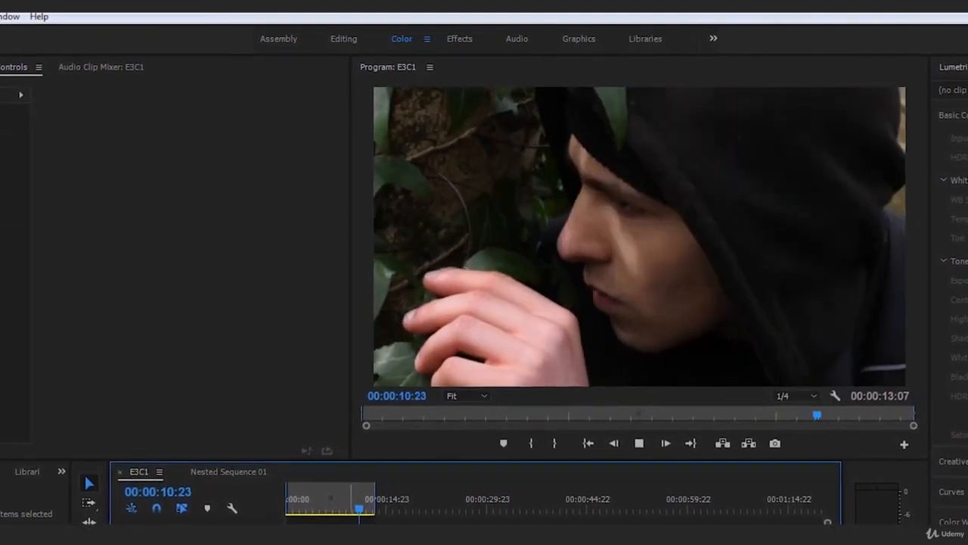
{"action": "left_click_drag", "start_coordinate": [321, 510], "coordinate": [284, 513]}
{"action": "key", "text": "space"}
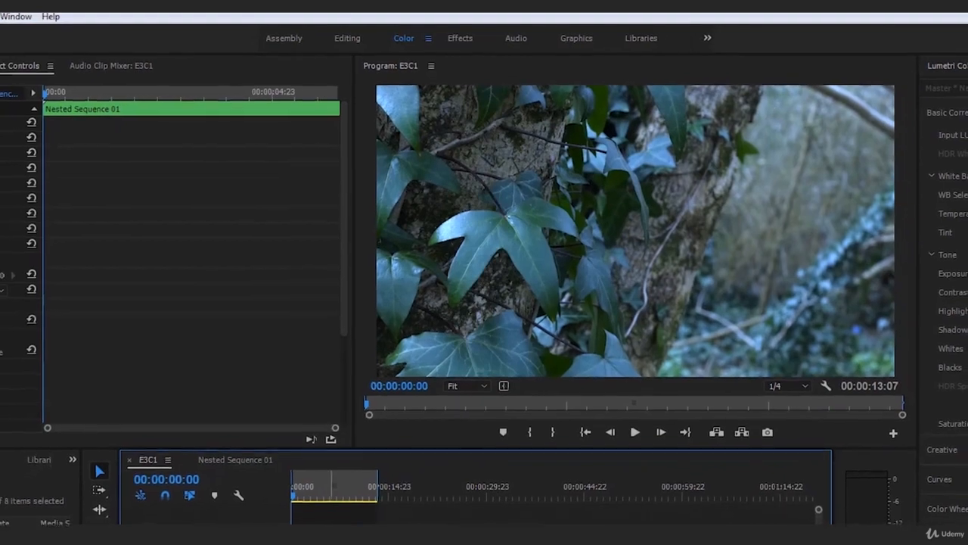
{"action": "key", "text": "space"}
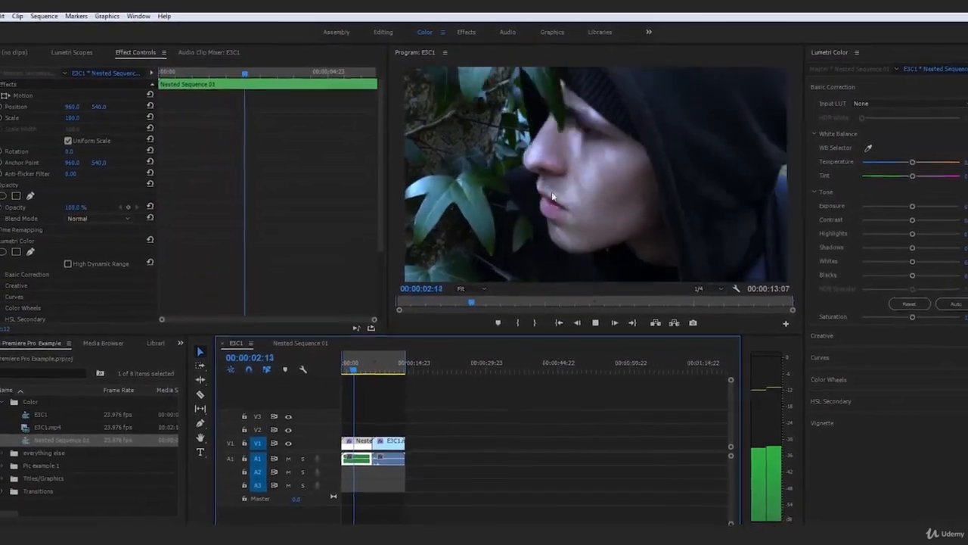
{"action": "key", "text": "space"}
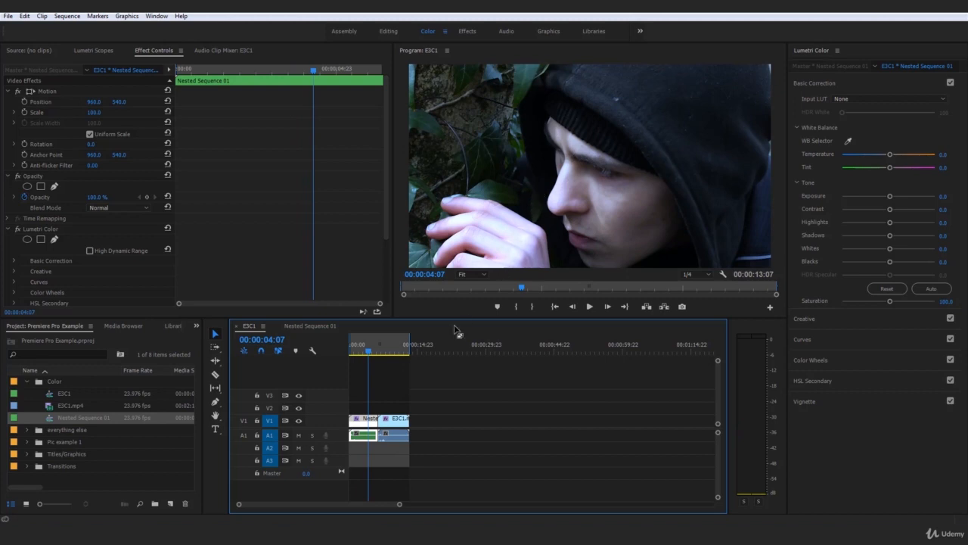
Step: Scrub between the nested sequence and the E3C1.mp4 clip to compare their color, returning to the sequence start
{"action": "left_click_drag", "start_coordinate": [369, 354], "coordinate": [371, 354]}
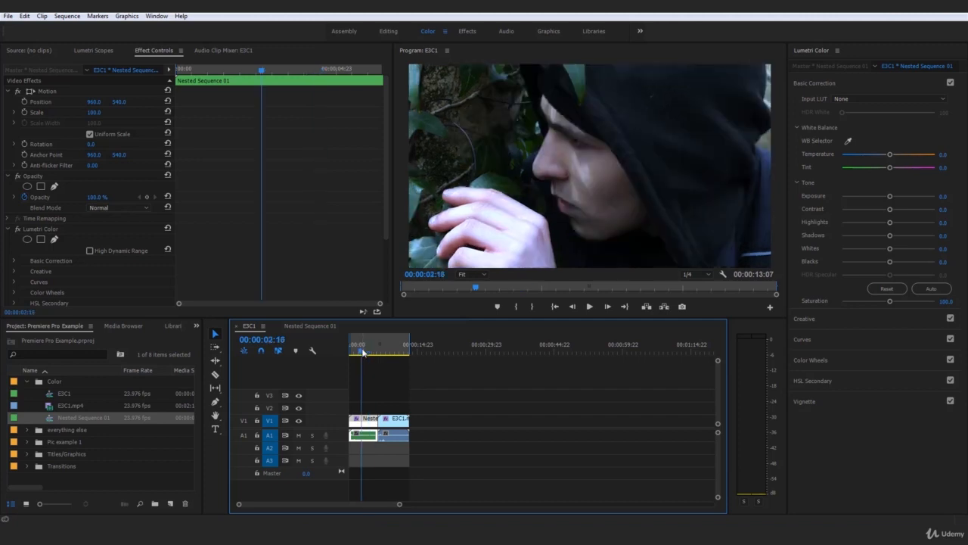
{"action": "left_click_drag", "start_coordinate": [363, 353], "coordinate": [392, 355]}
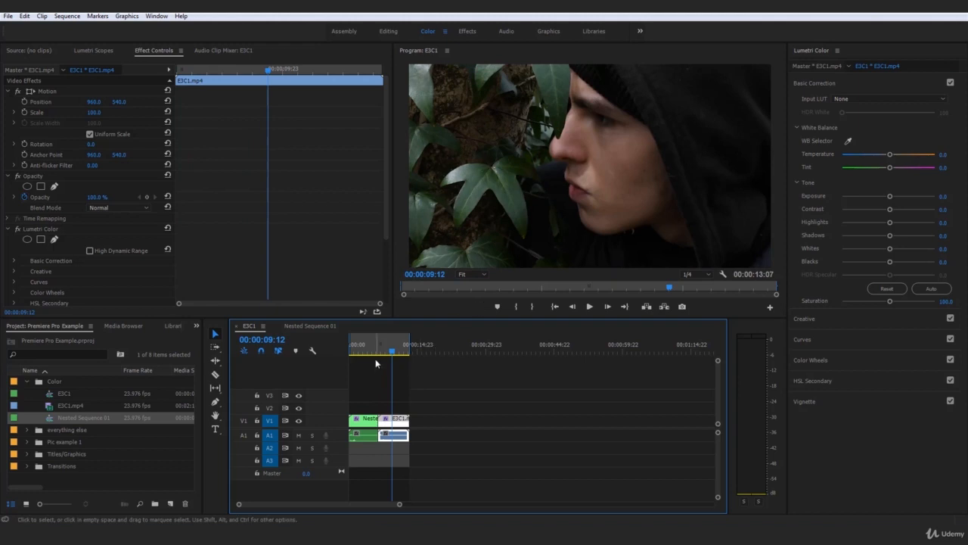
{"action": "left_click_drag", "start_coordinate": [375, 360], "coordinate": [348, 379]}
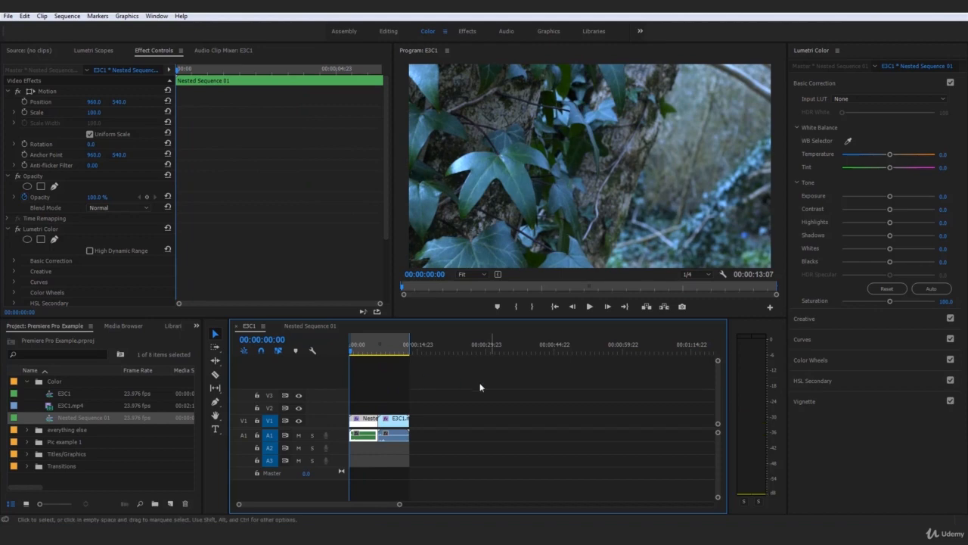
{"action": "left_click", "coordinate": [519, 383]}
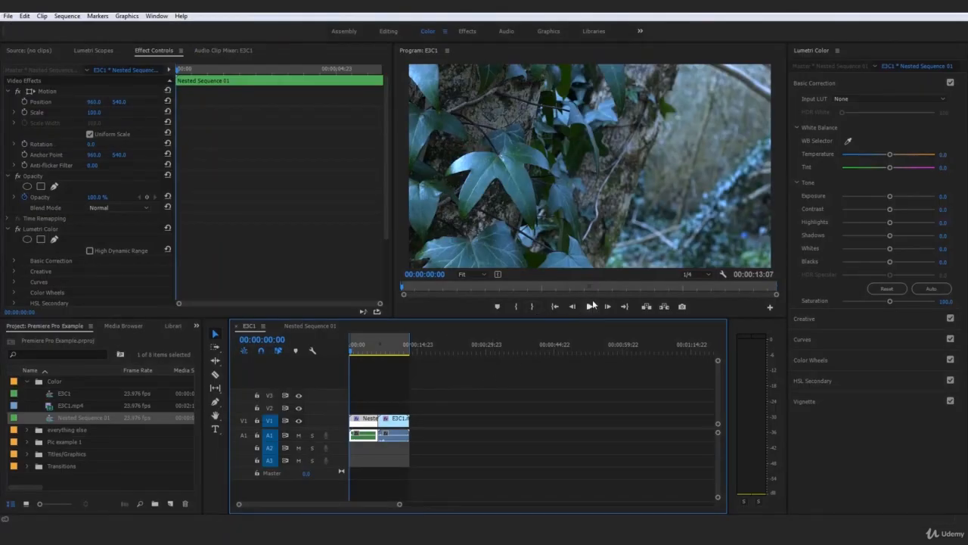
Step: Collapse the Basic Correction section and switch to the Editing workspace
{"action": "left_click", "coordinate": [836, 83]}
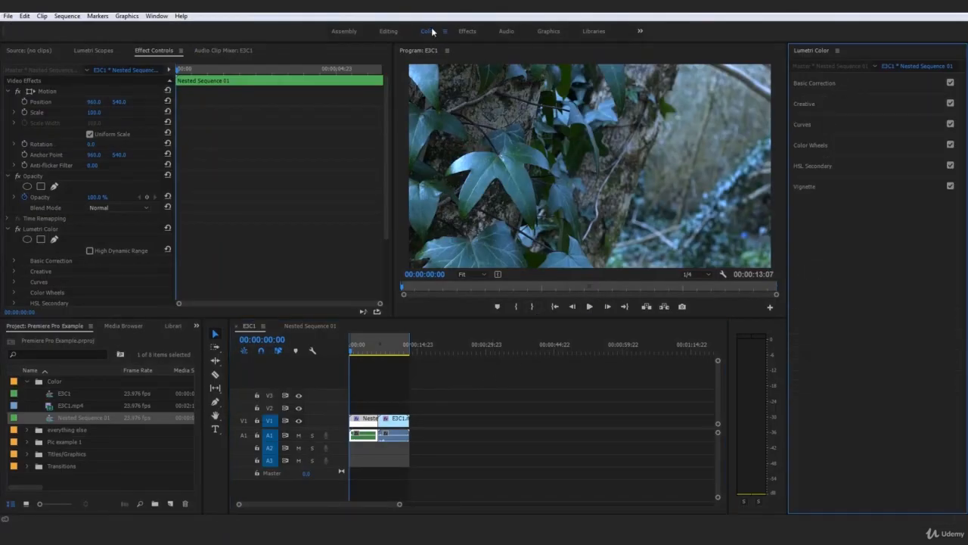
{"action": "left_click", "coordinate": [395, 31]}
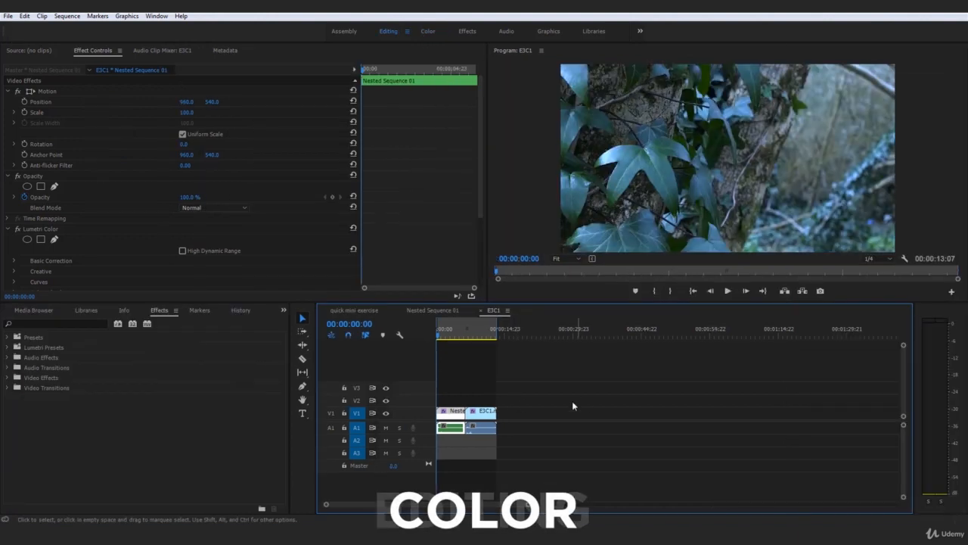
{"action": "left_click", "coordinate": [573, 406]}
{"action": "left_click", "coordinate": [461, 412]}
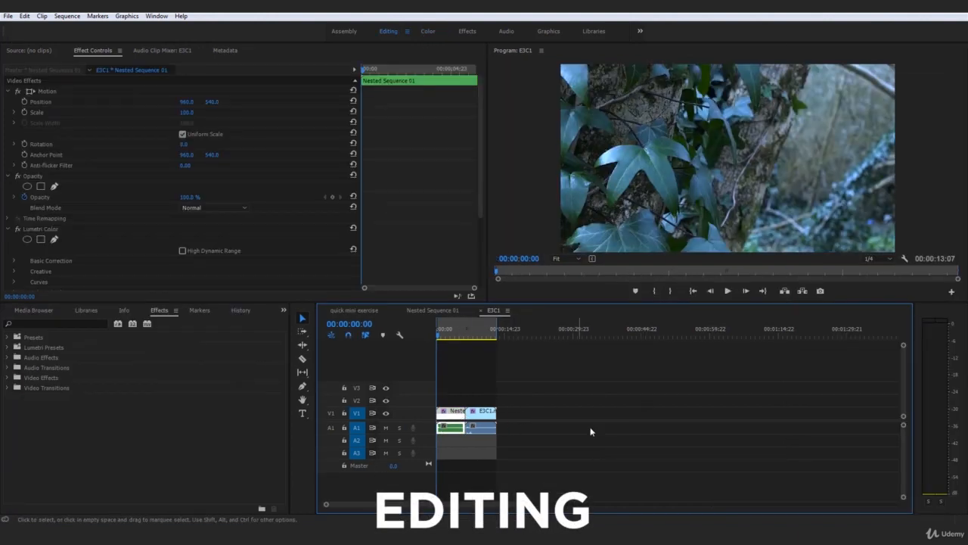
Step: Switch to the Color workspace and expand the Basic Correction section of Lumetri Color
{"action": "left_click", "coordinate": [428, 32]}
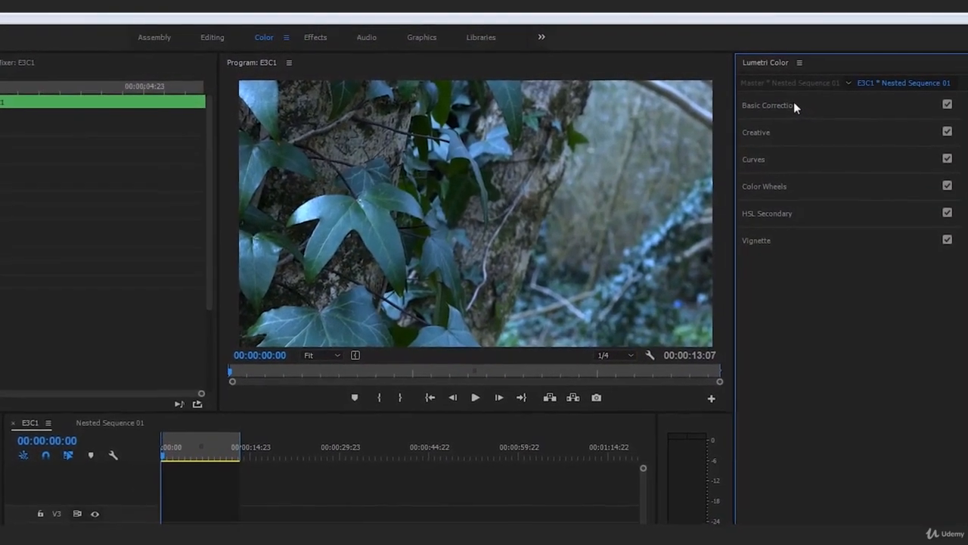
{"action": "left_click", "coordinate": [793, 105]}
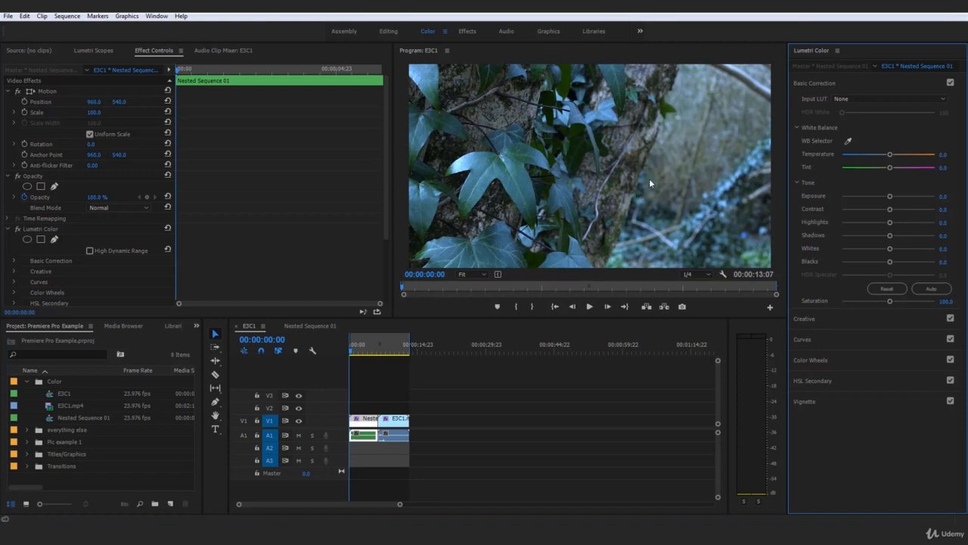
Step: Play a few seconds of the nested sequence and park the playhead on a frame showing the face and hand
{"action": "left_click", "coordinate": [591, 307]}
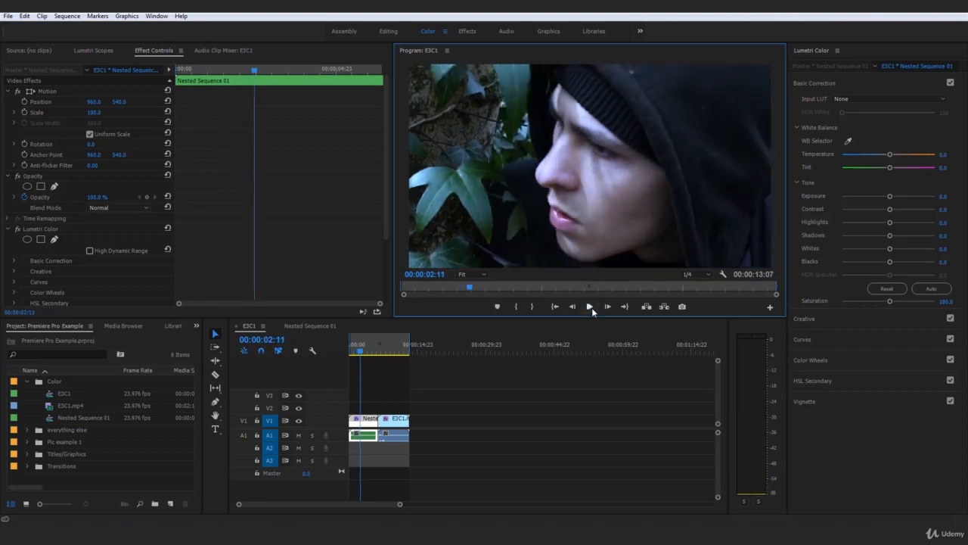
{"action": "left_click", "coordinate": [591, 307]}
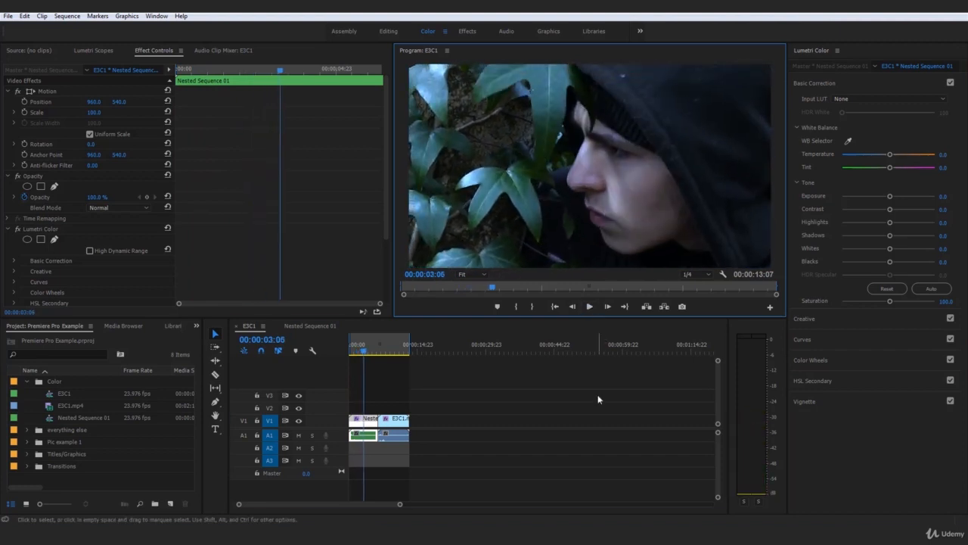
{"action": "left_click", "coordinate": [549, 374]}
{"action": "left_click", "coordinate": [375, 420]}
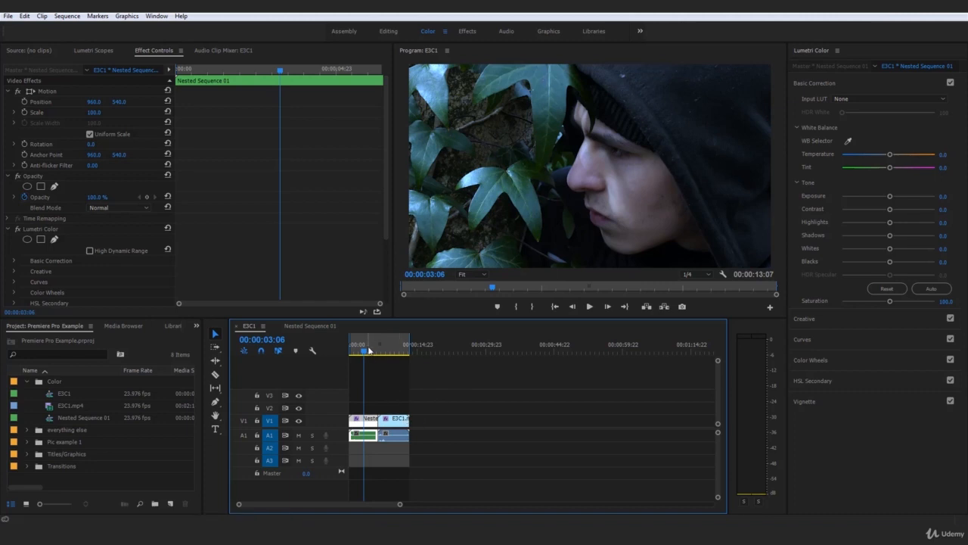
{"action": "mouse_move", "coordinate": [366, 350]}
{"action": "left_mouse_down"}
{"action": "mouse_move", "coordinate": [392, 354]}
{"action": "mouse_move", "coordinate": [365, 356]}
{"action": "left_mouse_up"}
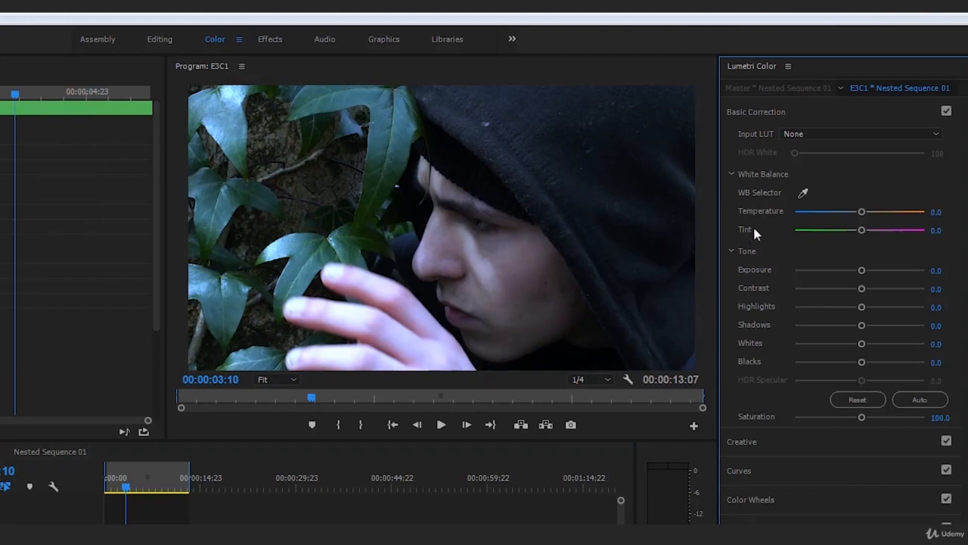
Step: Check the skin tones in the second clip as a reference, and return the playhead to the nested sequence
{"action": "left_click", "coordinate": [168, 480]}
{"action": "left_click_drag", "start_coordinate": [168, 480], "coordinate": [171, 480]}
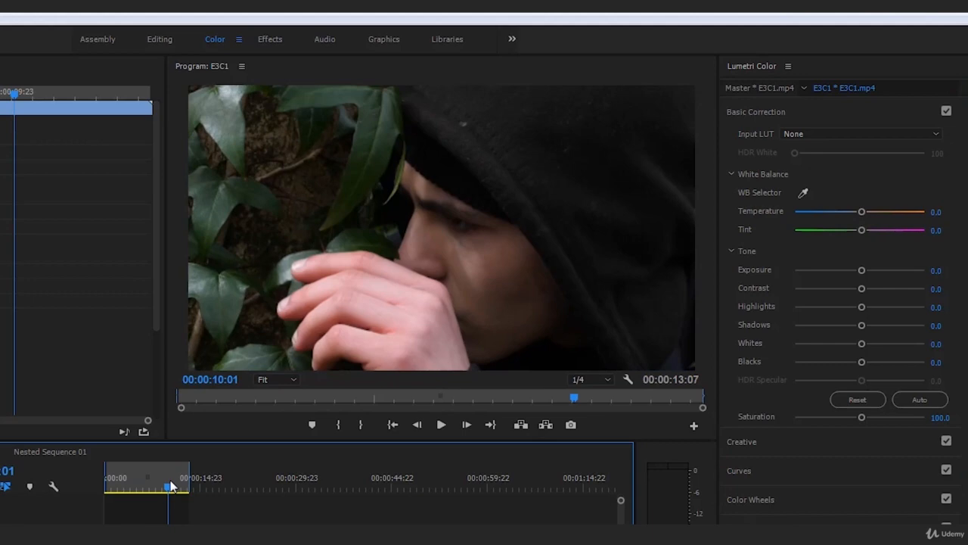
{"action": "mouse_move", "coordinate": [171, 485]}
{"action": "left_mouse_down"}
{"action": "mouse_move", "coordinate": [130, 487]}
{"action": "mouse_move", "coordinate": [159, 480]}
{"action": "left_mouse_up"}
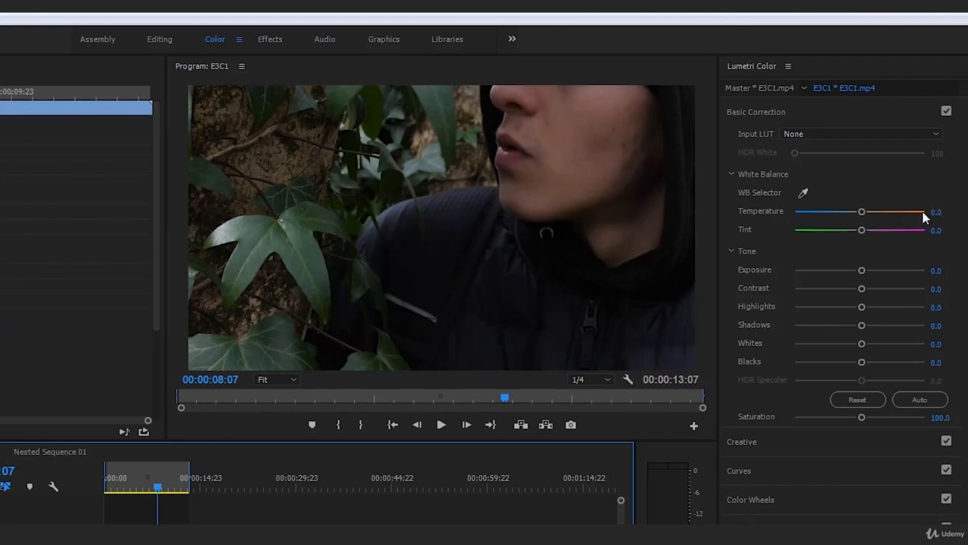
{"action": "left_click_drag", "start_coordinate": [158, 491], "coordinate": [124, 492]}
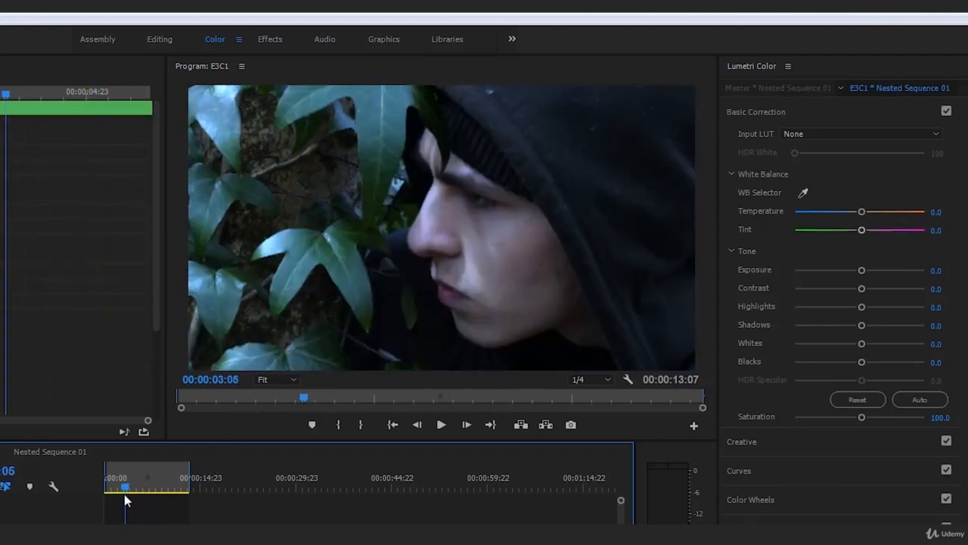
Step: Set the nested sequence's white balance Temperature to 100.0 and compare the result with the second clip
{"action": "left_click_drag", "start_coordinate": [863, 211], "coordinate": [873, 213]}
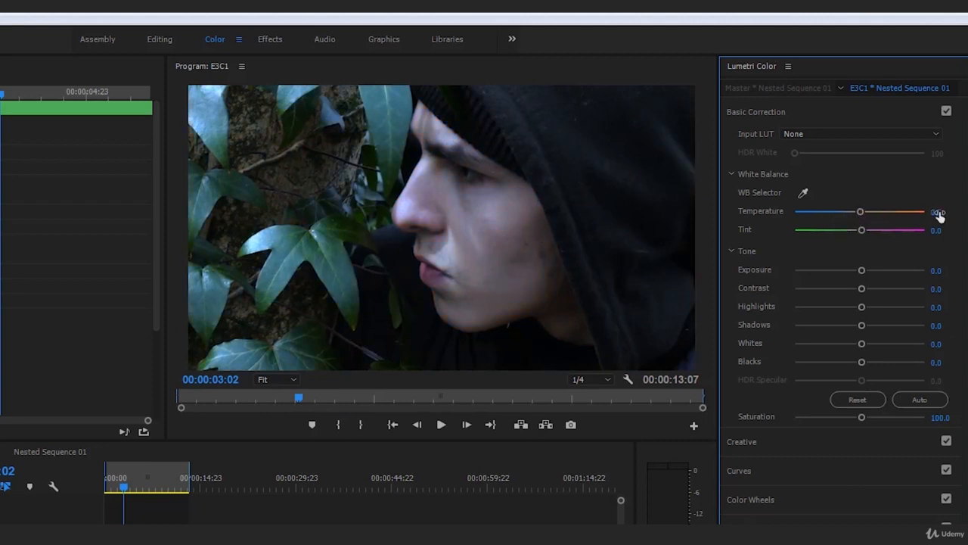
{"action": "left_click", "coordinate": [141, 488]}
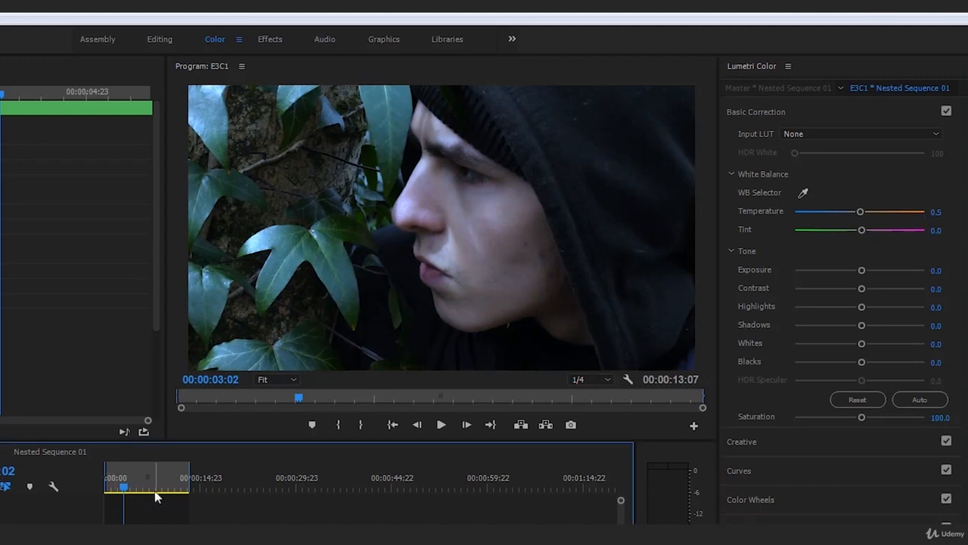
{"action": "key", "text": "Return"}
{"action": "left_click_drag", "start_coordinate": [861, 214], "coordinate": [923, 221]}
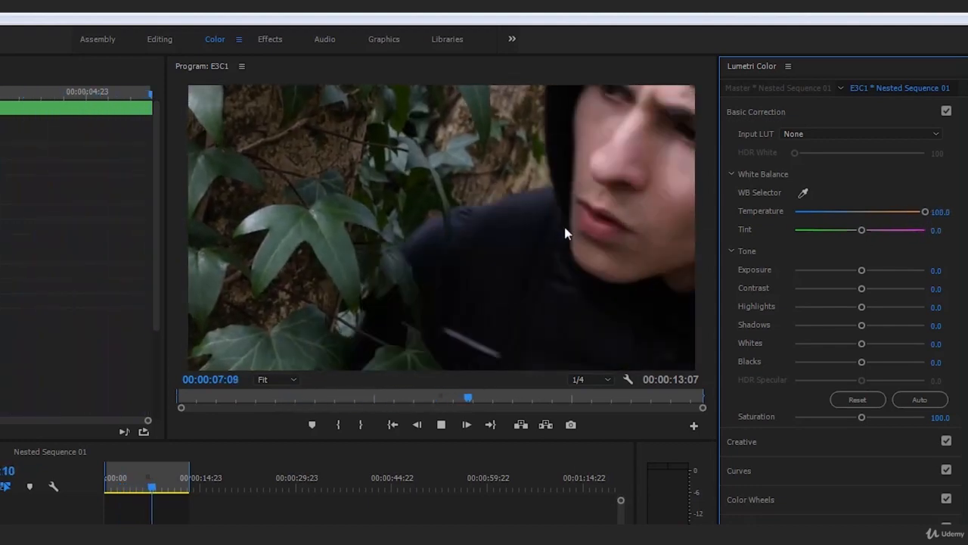
{"action": "key", "text": "space"}
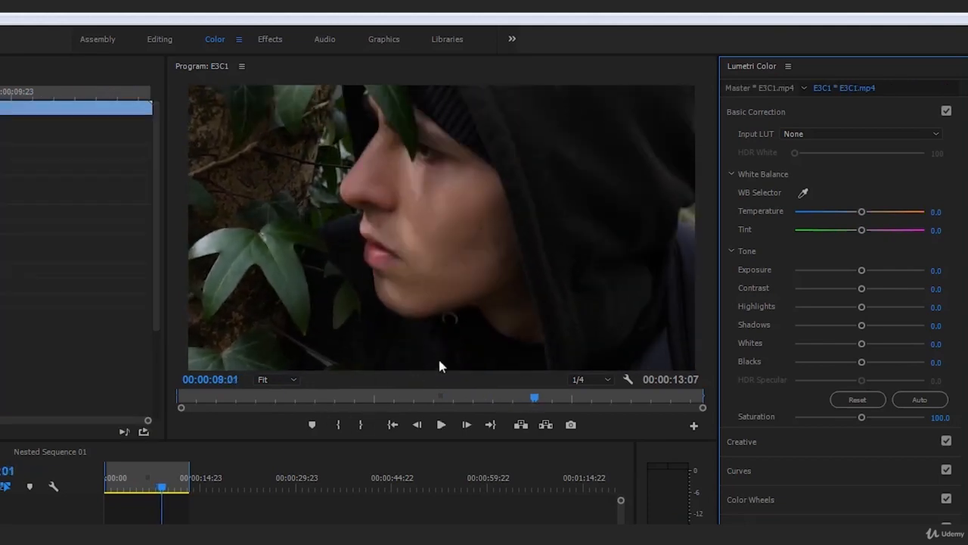
{"action": "left_click_drag", "start_coordinate": [162, 489], "coordinate": [128, 495]}
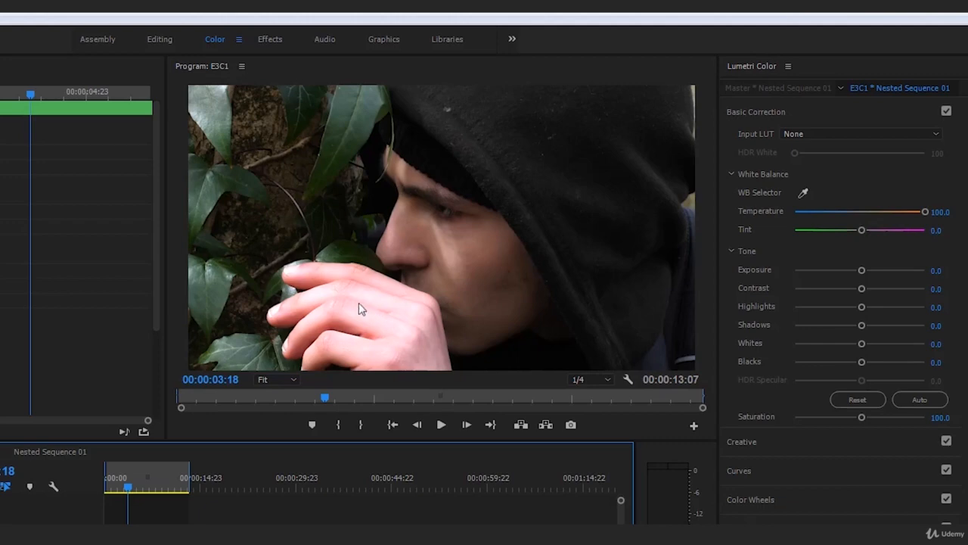
Step: Compare the hand and face in both clips, try raising the nested sequence's Blacks to about 70, and reset them
{"action": "left_click_drag", "start_coordinate": [145, 488], "coordinate": [173, 497]}
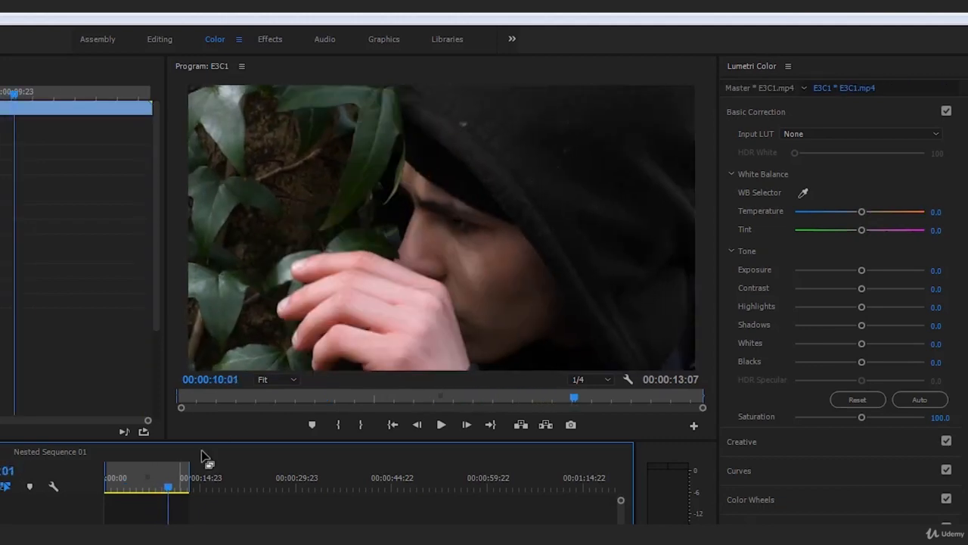
{"action": "left_click_drag", "start_coordinate": [168, 457], "coordinate": [127, 478]}
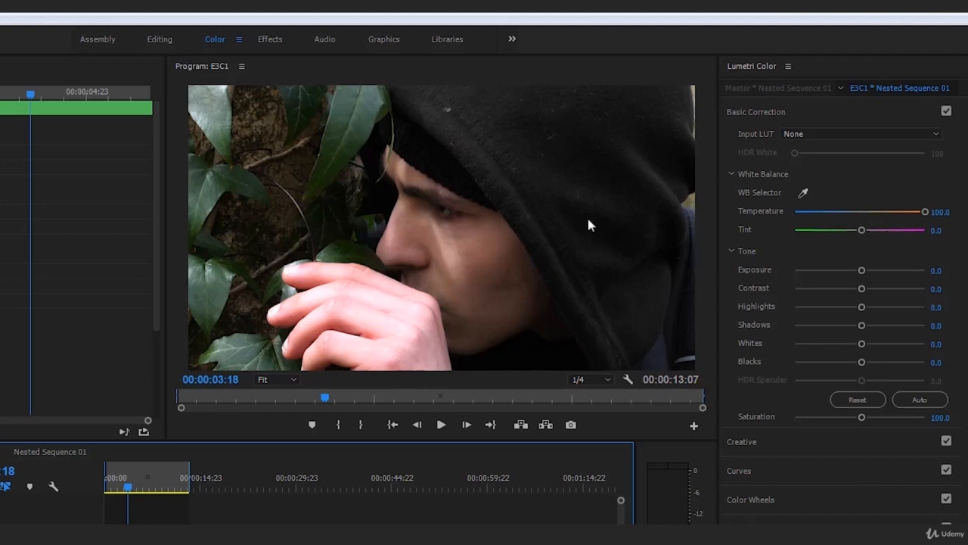
{"action": "left_click_drag", "start_coordinate": [861, 364], "coordinate": [884, 362]}
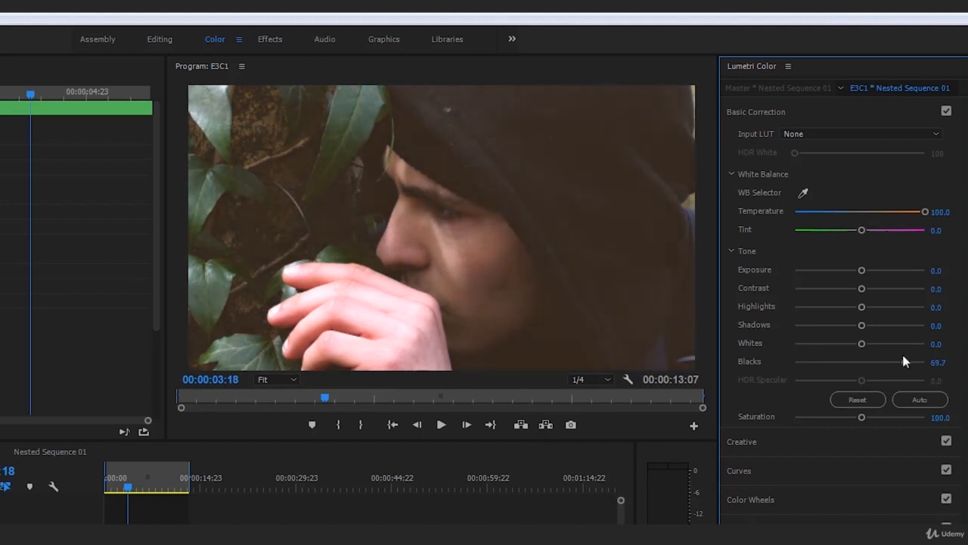
{"action": "double_click", "coordinate": [833, 353]}
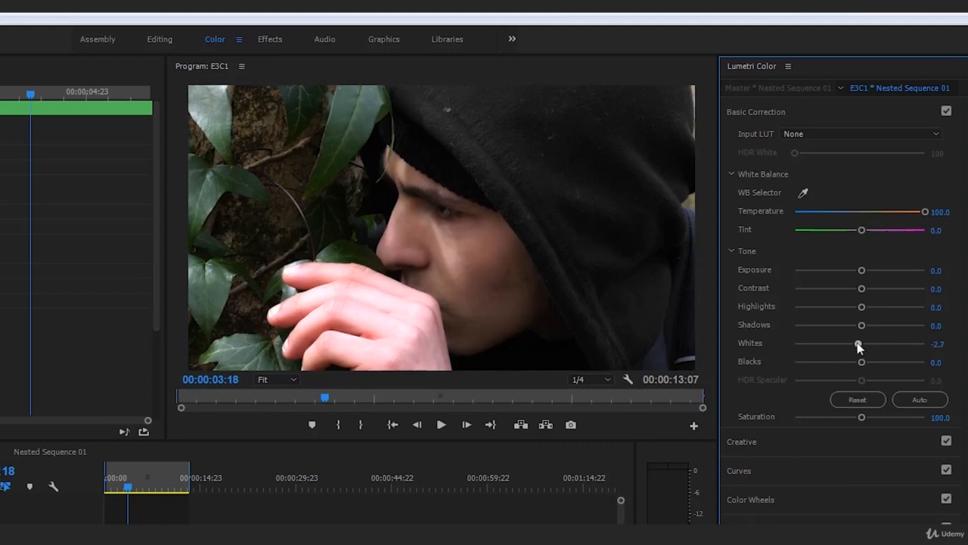
Step: Try lower and higher Whites values on the nested sequence, and set its Whites to -100.0
{"action": "left_click_drag", "start_coordinate": [859, 346], "coordinate": [766, 363]}
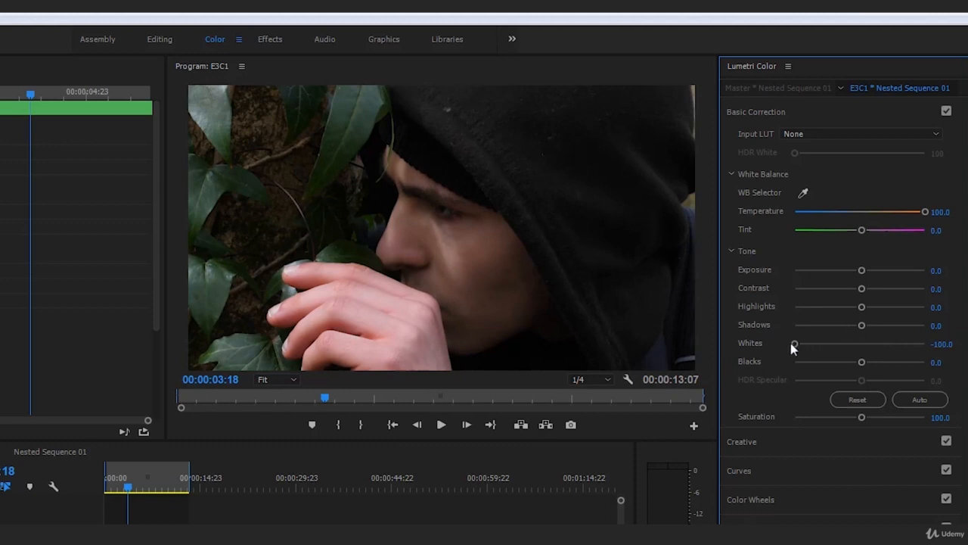
{"action": "left_click_drag", "start_coordinate": [792, 348], "coordinate": [856, 346]}
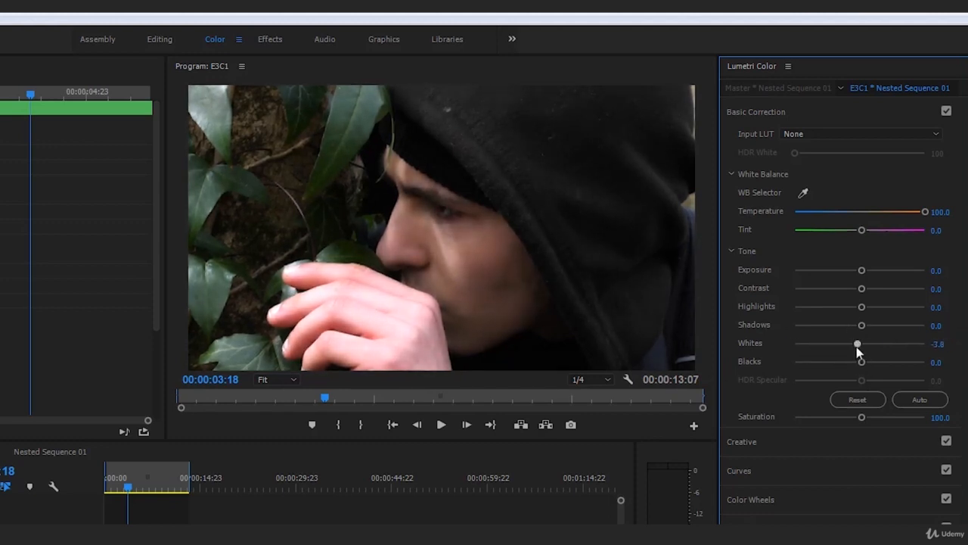
{"action": "left_click_drag", "start_coordinate": [856, 346], "coordinate": [757, 349]}
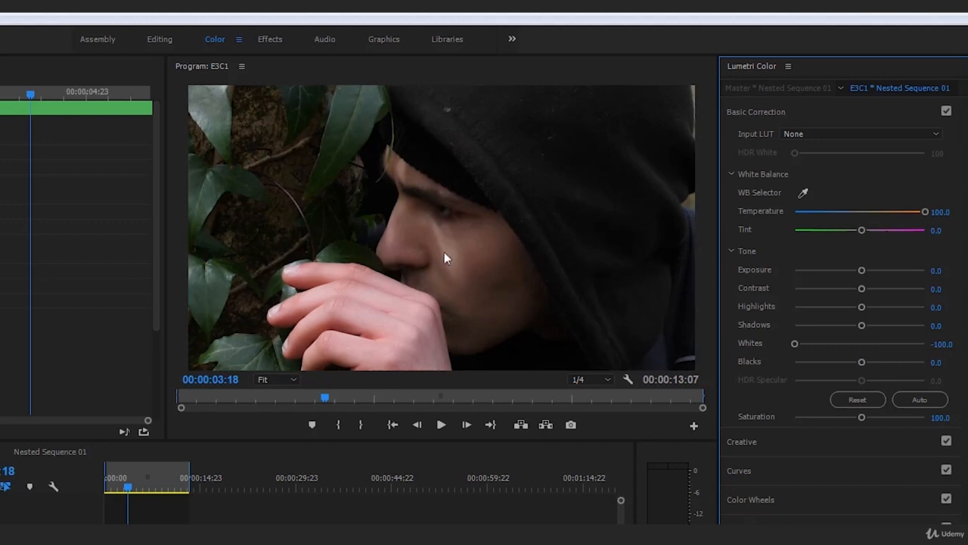
{"action": "left_click_drag", "start_coordinate": [802, 343], "coordinate": [890, 343]}
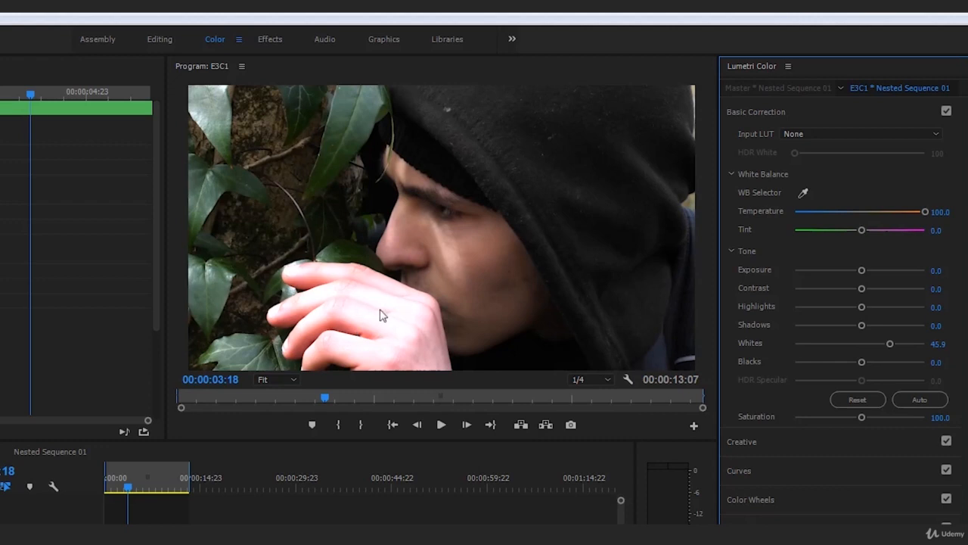
{"action": "left_click_drag", "start_coordinate": [894, 343], "coordinate": [785, 351]}
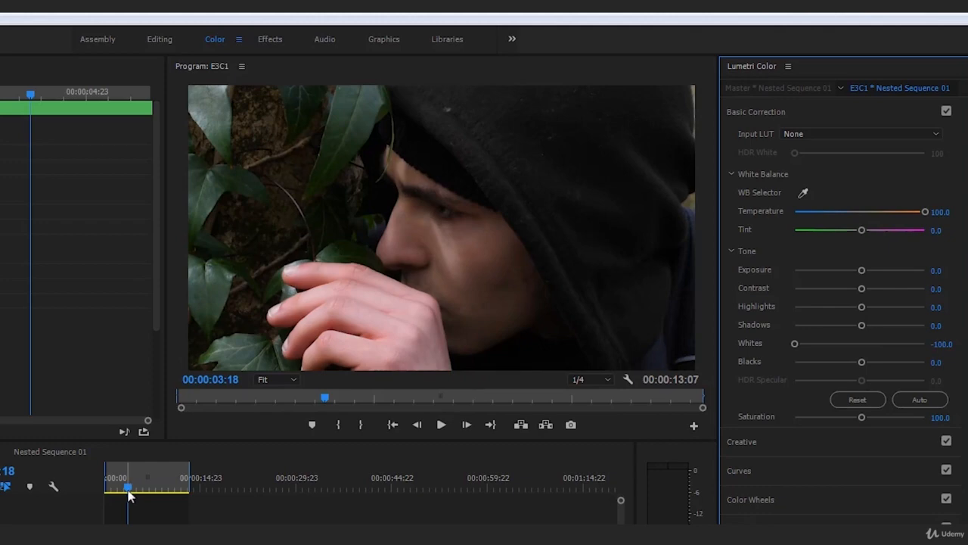
Step: Play and scrub through the nested sequence and the second clip to compare their colors and skin tones
{"action": "left_click_drag", "start_coordinate": [128, 495], "coordinate": [97, 501]}
{"action": "key", "text": "space"}
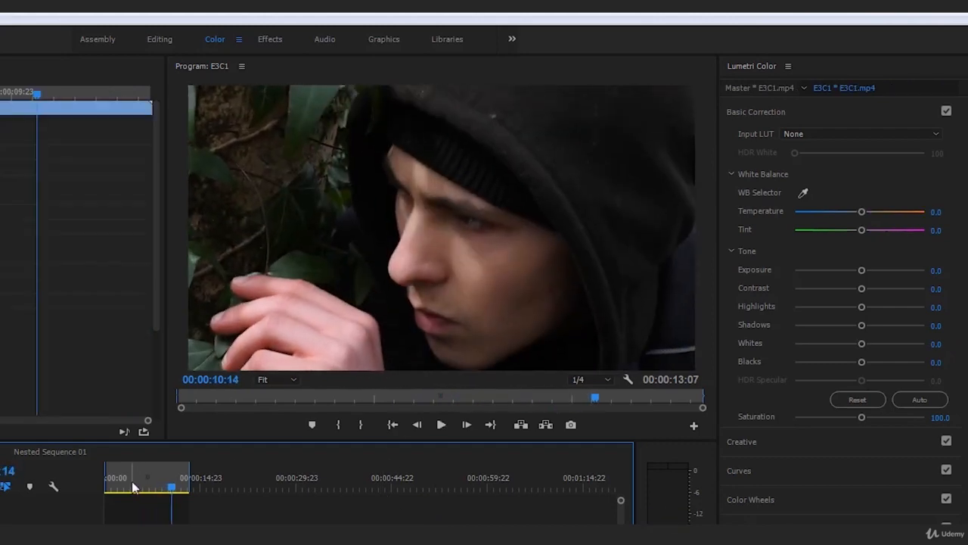
{"action": "left_click_drag", "start_coordinate": [132, 482], "coordinate": [130, 490]}
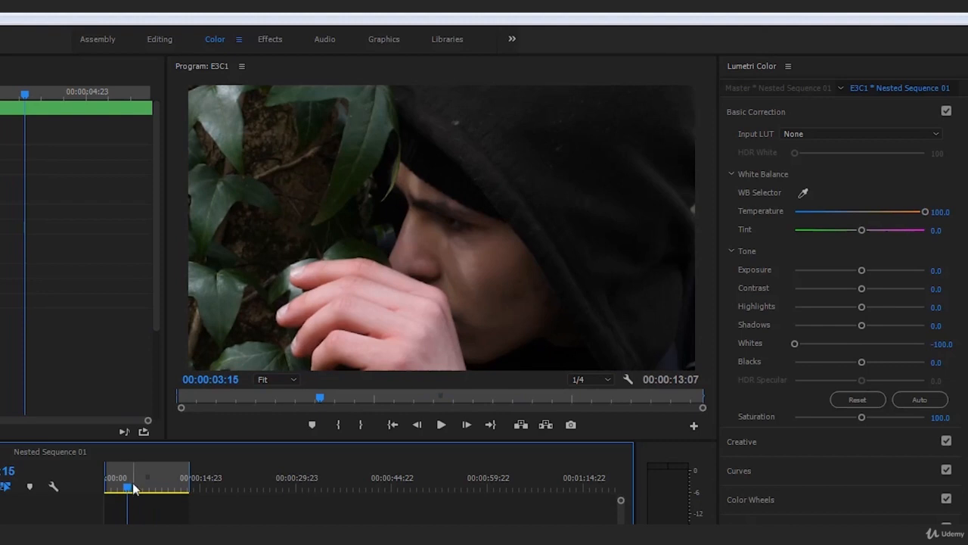
{"action": "key", "text": "space"}
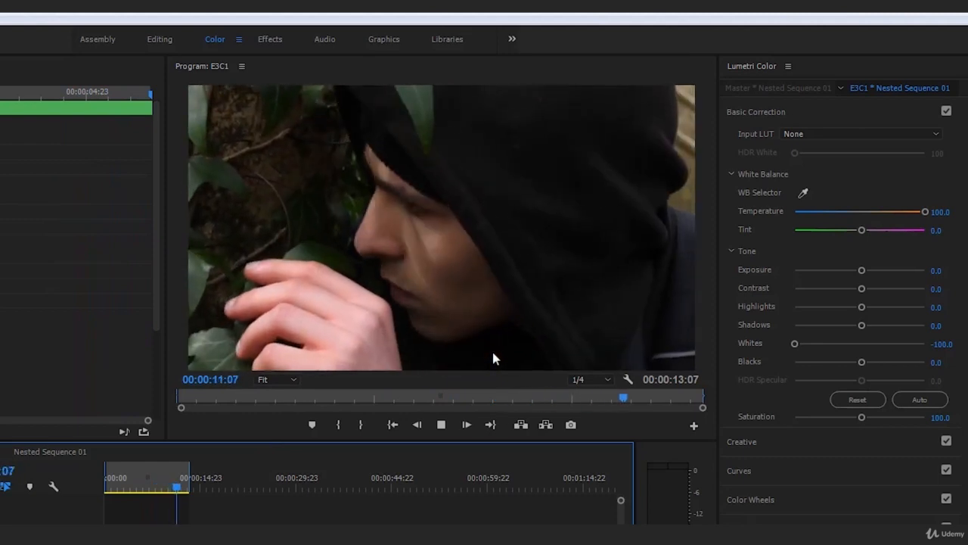
{"action": "left_click", "coordinate": [156, 490]}
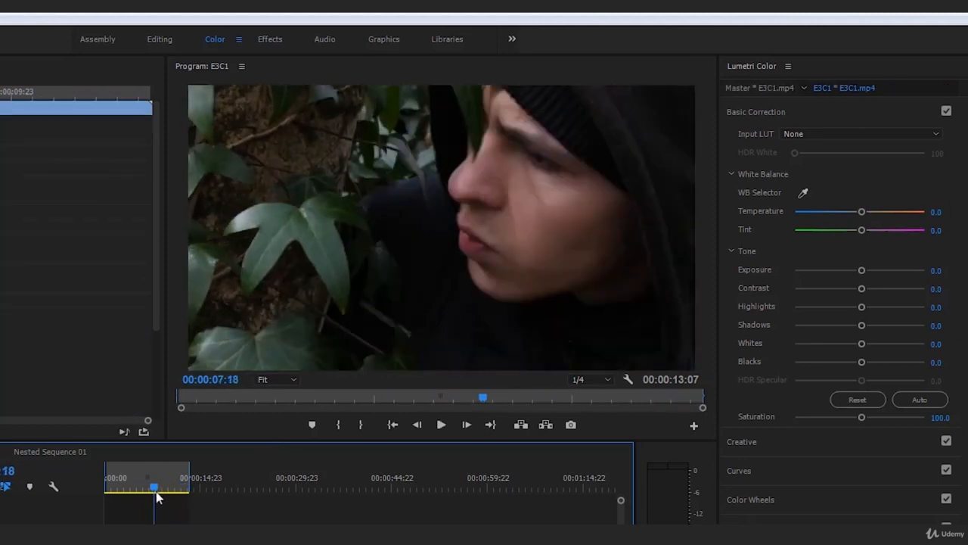
{"action": "left_click_drag", "start_coordinate": [156, 491], "coordinate": [122, 491]}
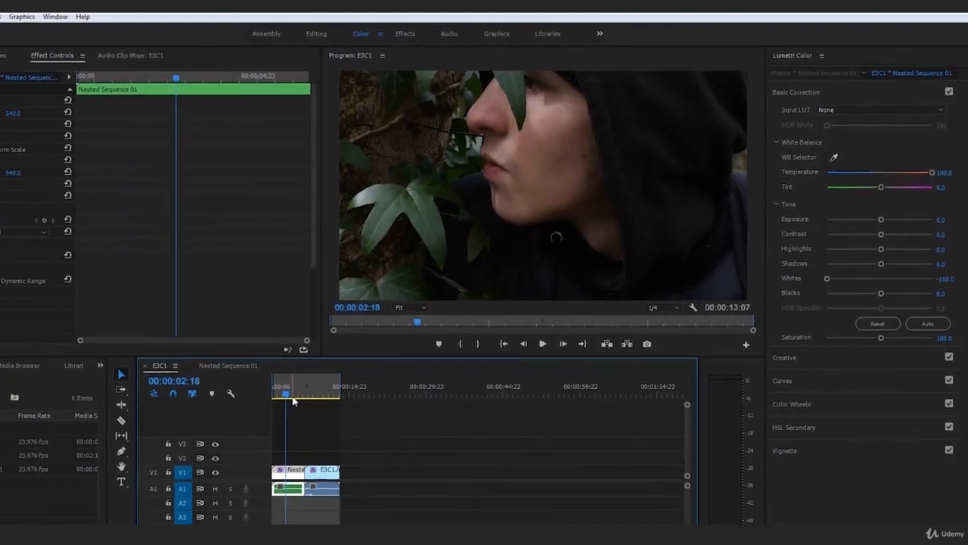
Step: Play both clips from the beginning of the timeline, and replay them with no clip selected
{"action": "left_click_drag", "start_coordinate": [229, 430], "coordinate": [208, 432]}
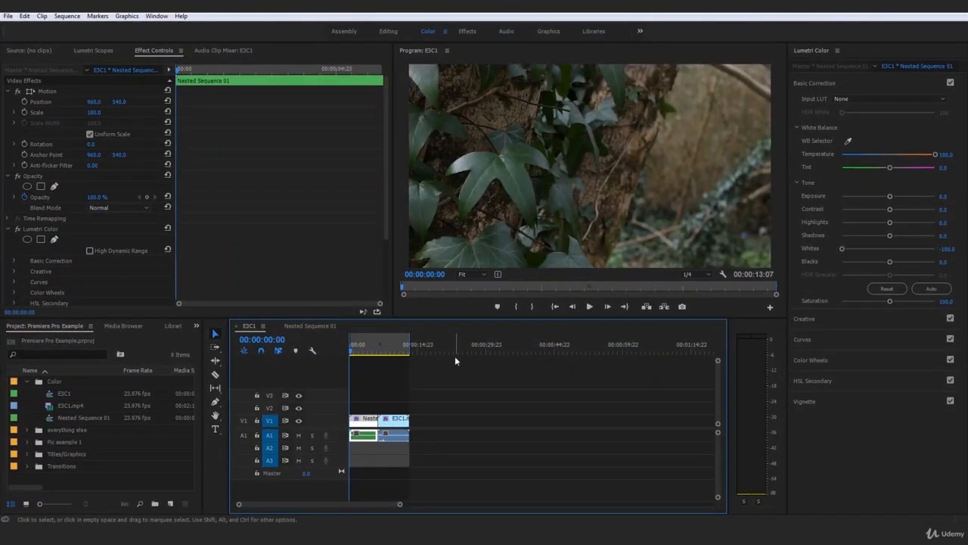
{"action": "left_click", "coordinate": [589, 306]}
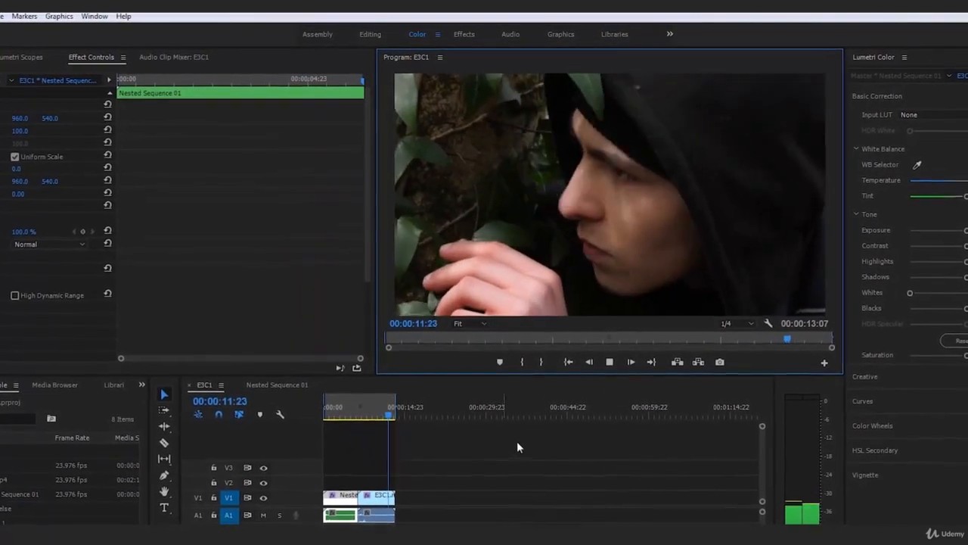
{"action": "left_click_drag", "start_coordinate": [370, 409], "coordinate": [296, 404]}
{"action": "left_click", "coordinate": [412, 450]}
{"action": "key", "text": "space"}
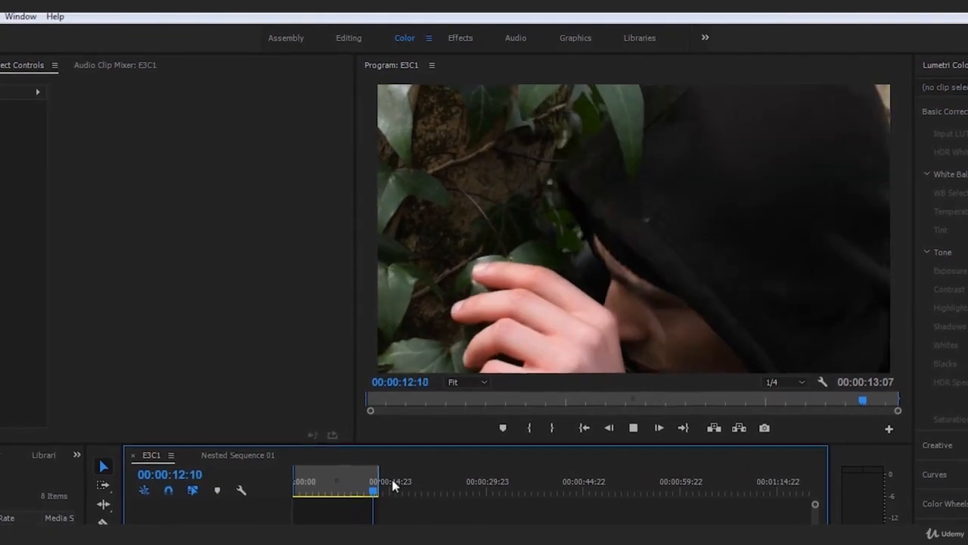
Step: Replay the opening of the nested sequence and pause at 00:00:03:06 on the face
{"action": "left_click_drag", "start_coordinate": [342, 488], "coordinate": [271, 514]}
{"action": "key", "text": "space"}
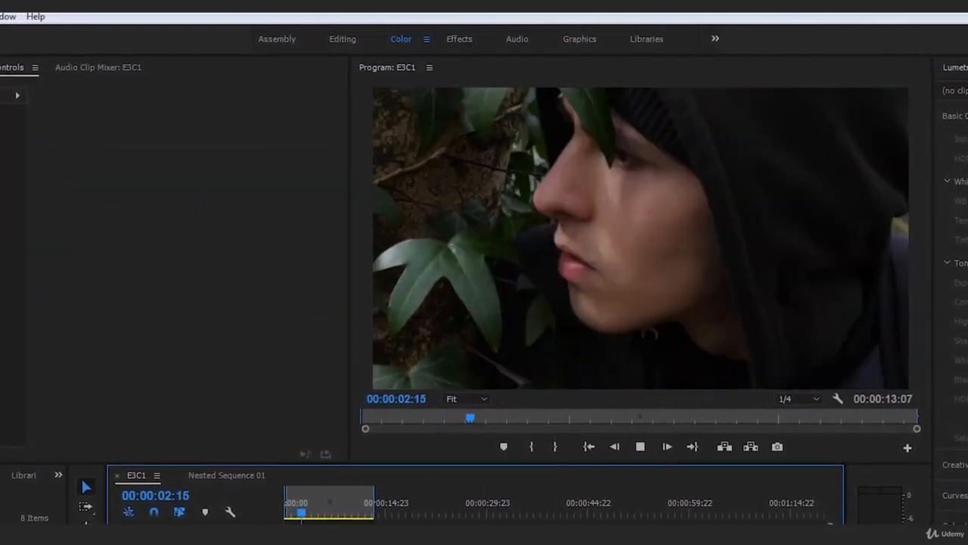
{"action": "key", "text": "space"}
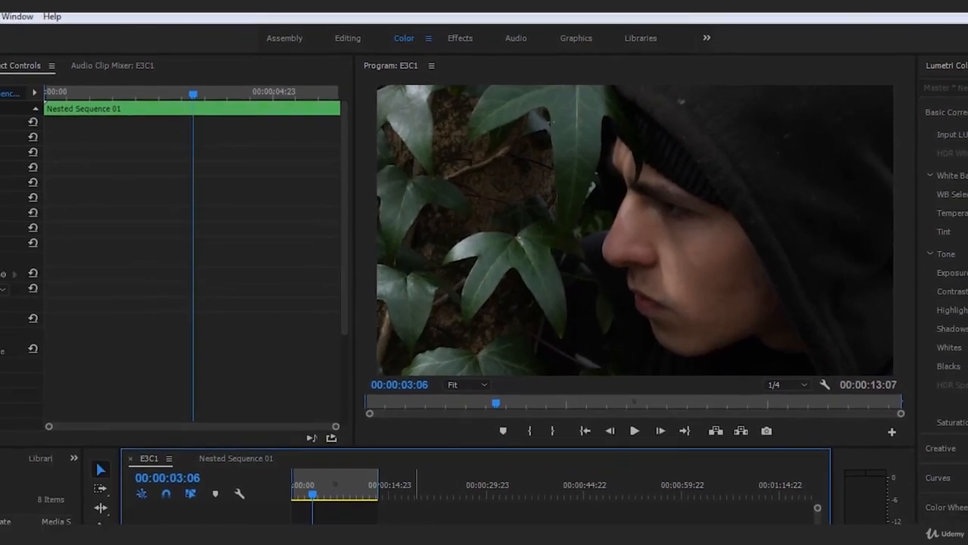
Step: Reselect the nested sequence in the timeline and play the edit again from 00:00:00:00
{"action": "left_click", "coordinate": [465, 503]}
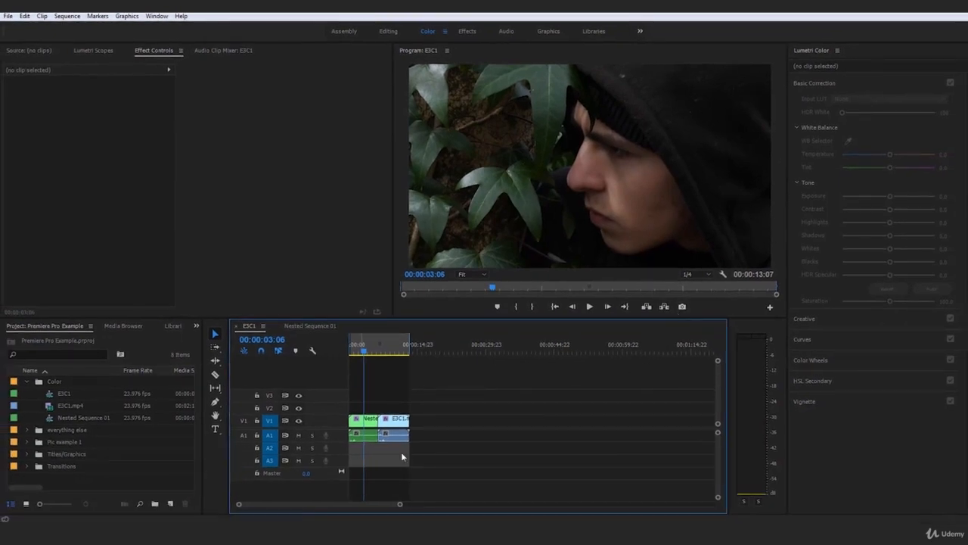
{"action": "left_click", "coordinate": [361, 429]}
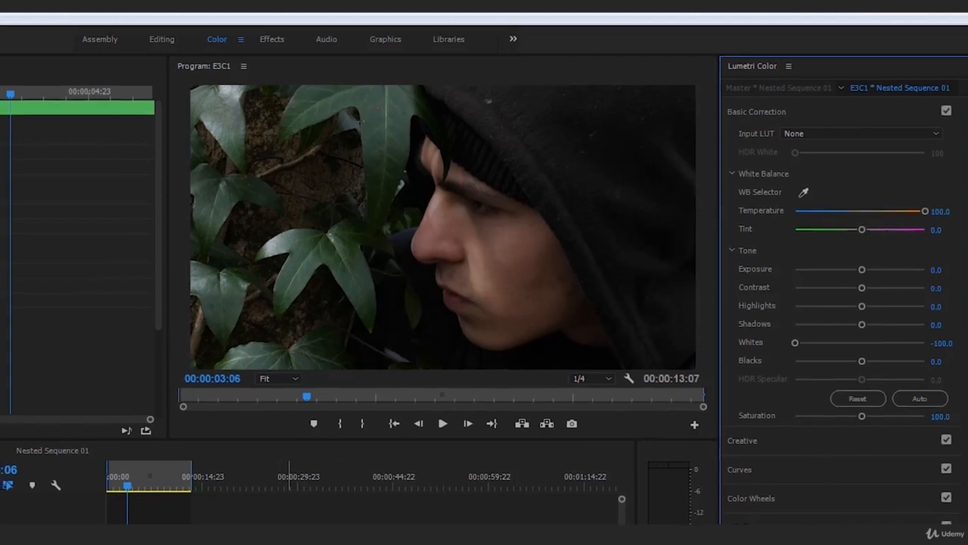
{"action": "left_click", "coordinate": [142, 457]}
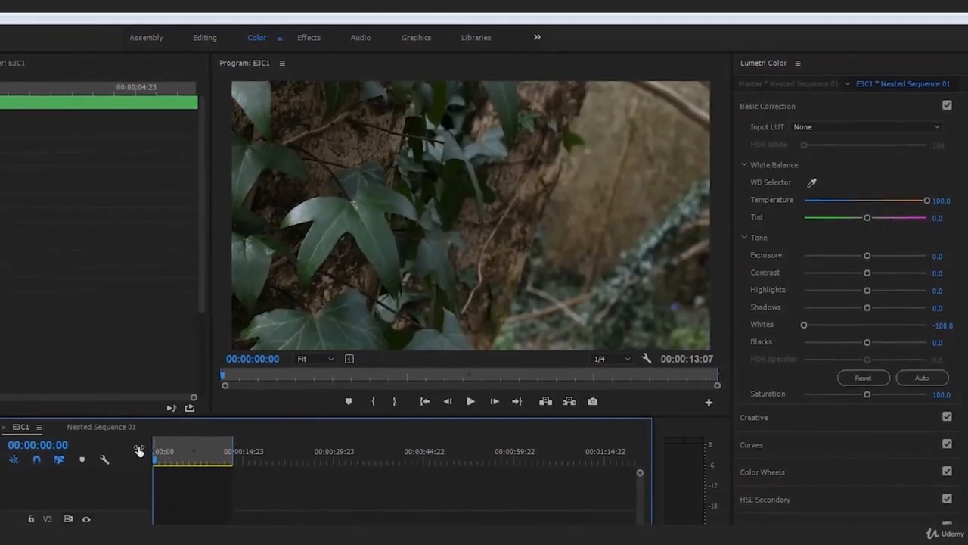
{"action": "key", "text": "space"}
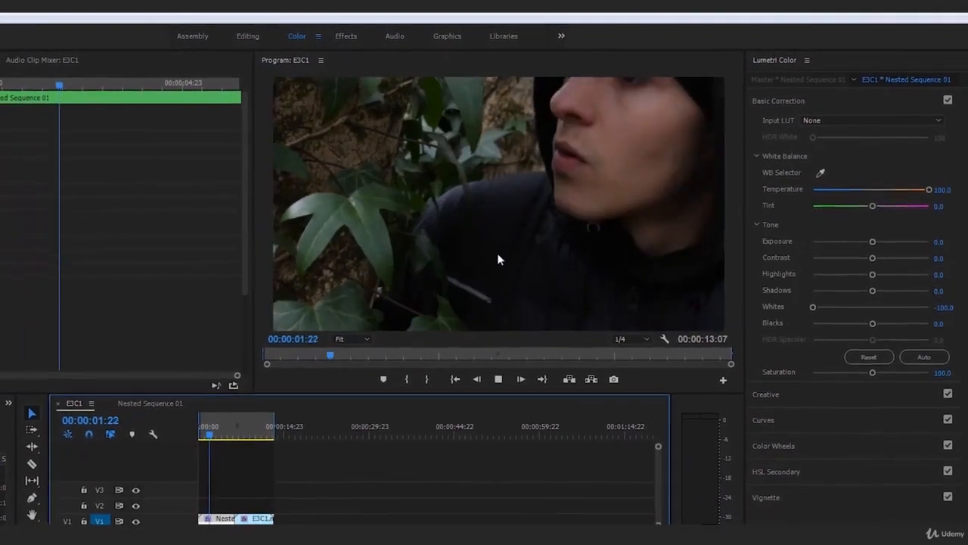